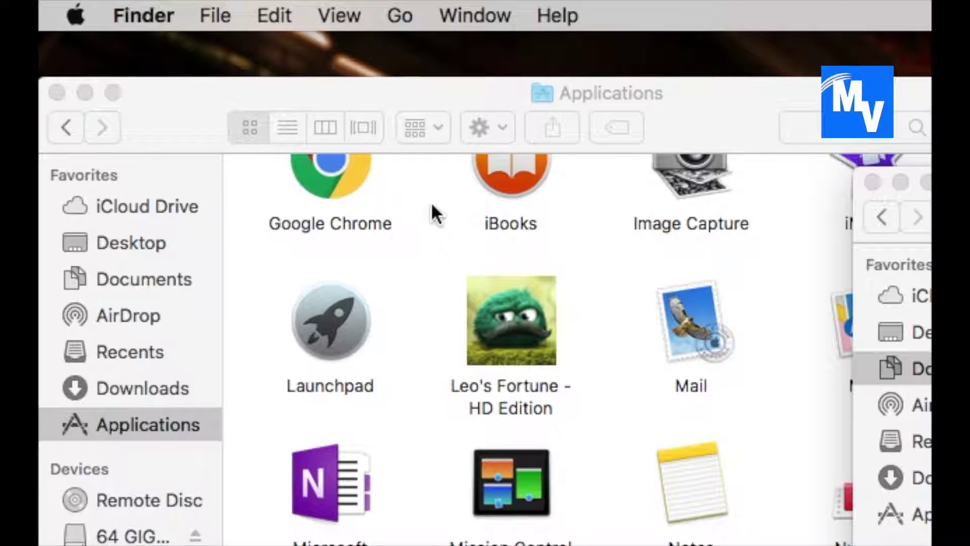
- Merge the separate Applications and Documents windows via Window > Merge All Windows
{"action": "left_click", "coordinate": [438, 17]}
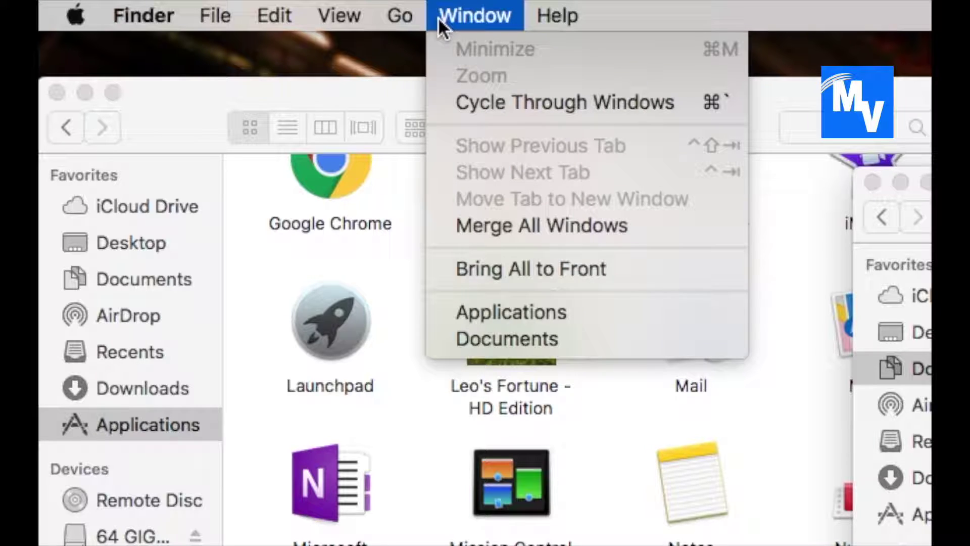
{"action": "left_click", "coordinate": [599, 227]}
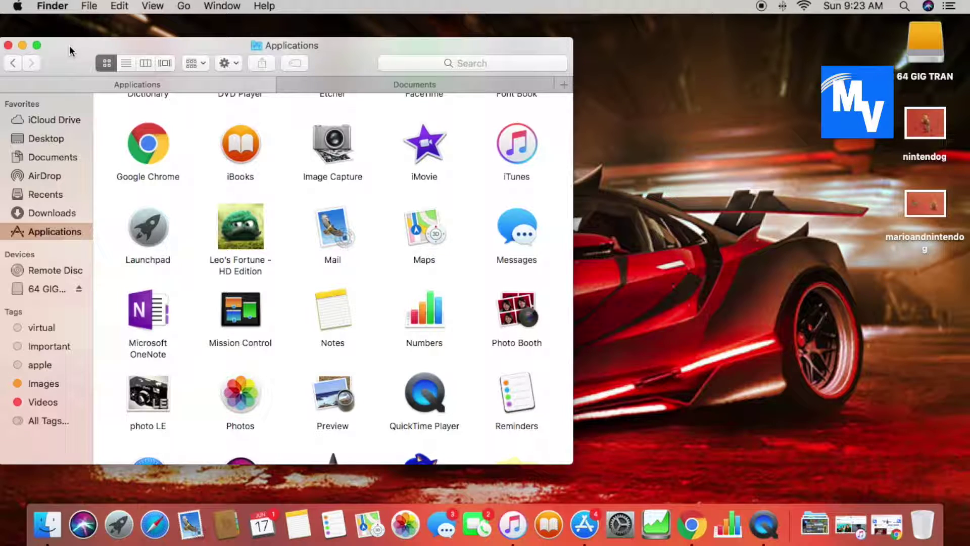
{"action": "mouse_move", "coordinate": [415, 84]}
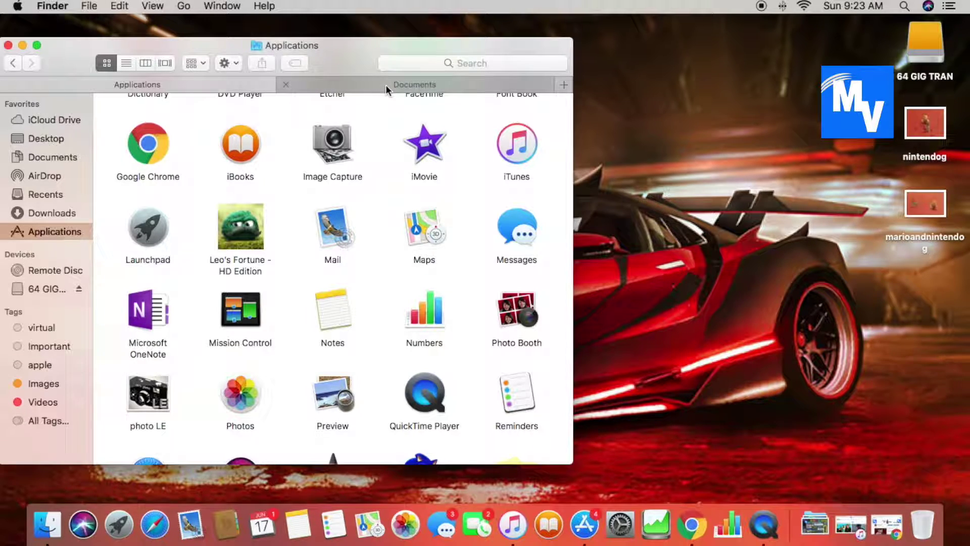
- Switch between the Documents and Applications tabs, then bring up Finder's Dock shortcut menu
{"action": "left_click", "coordinate": [353, 84]}
{"action": "mouse_move", "coordinate": [137, 85]}
{"action": "left_click", "coordinate": [149, 86]}
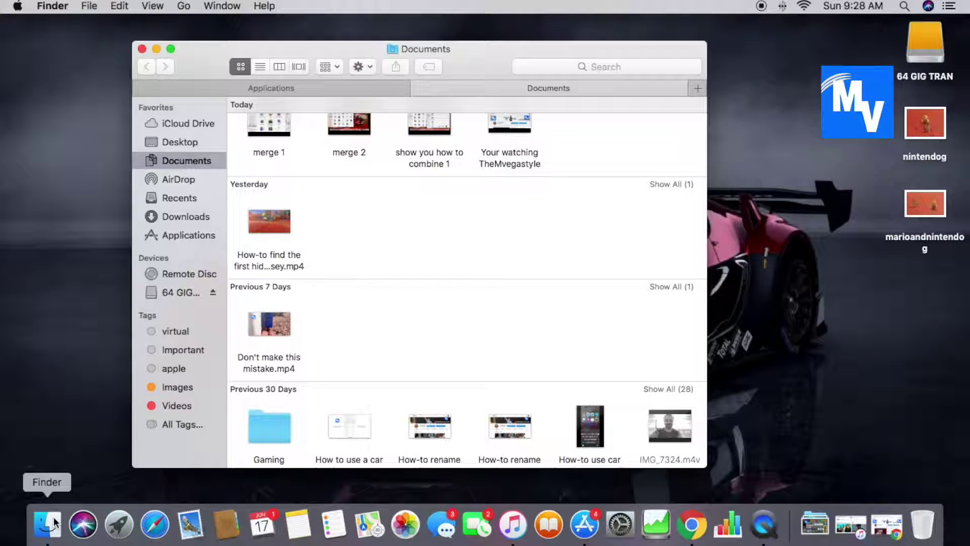
{"action": "right_click", "coordinate": [53, 523]}
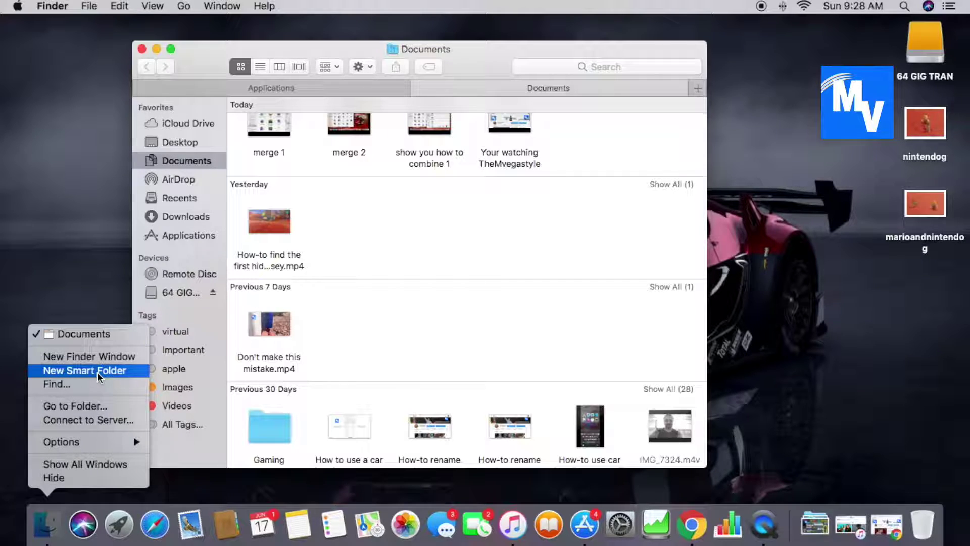
- Add a New Smart Folder tab and browse it to Downloads, then Desktop
{"action": "left_click", "coordinate": [84, 371]}
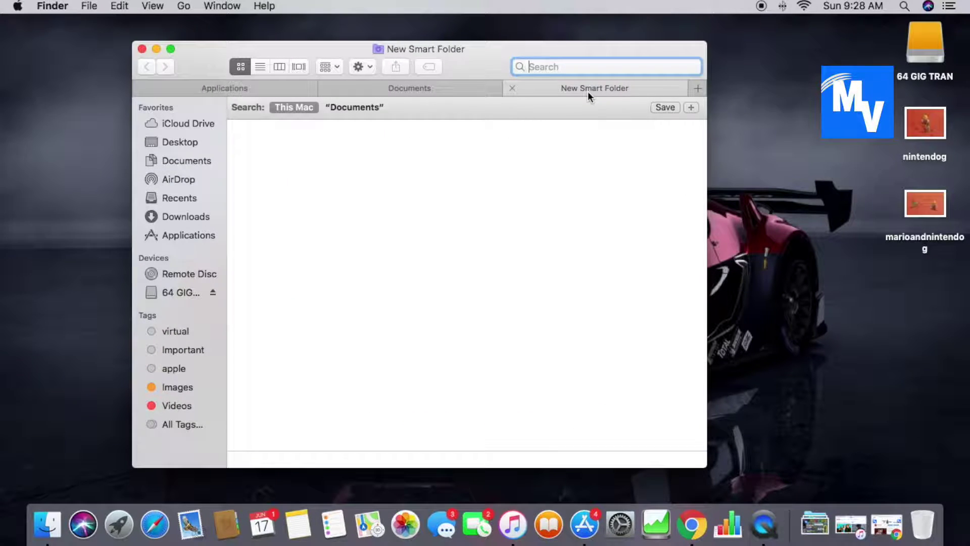
{"action": "left_click", "coordinate": [188, 216]}
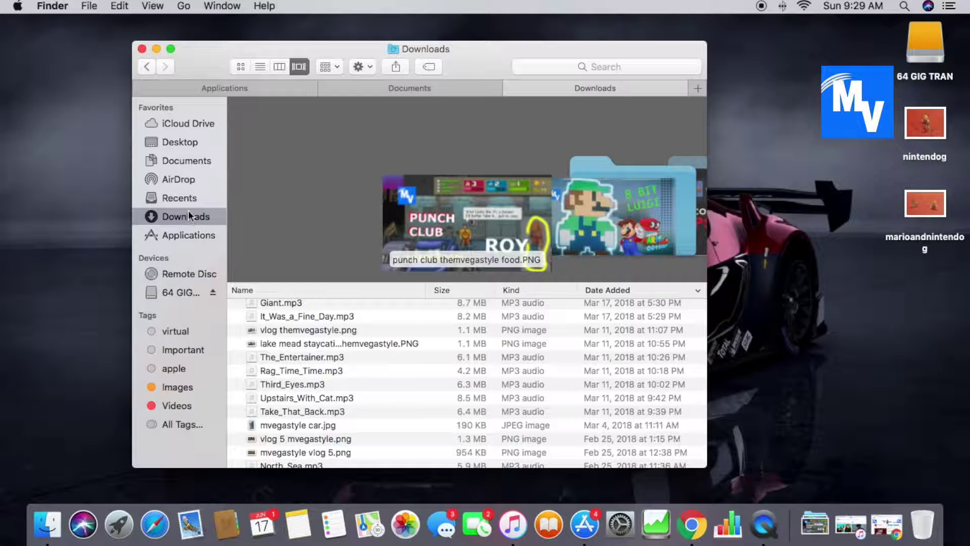
{"action": "left_click", "coordinate": [181, 141]}
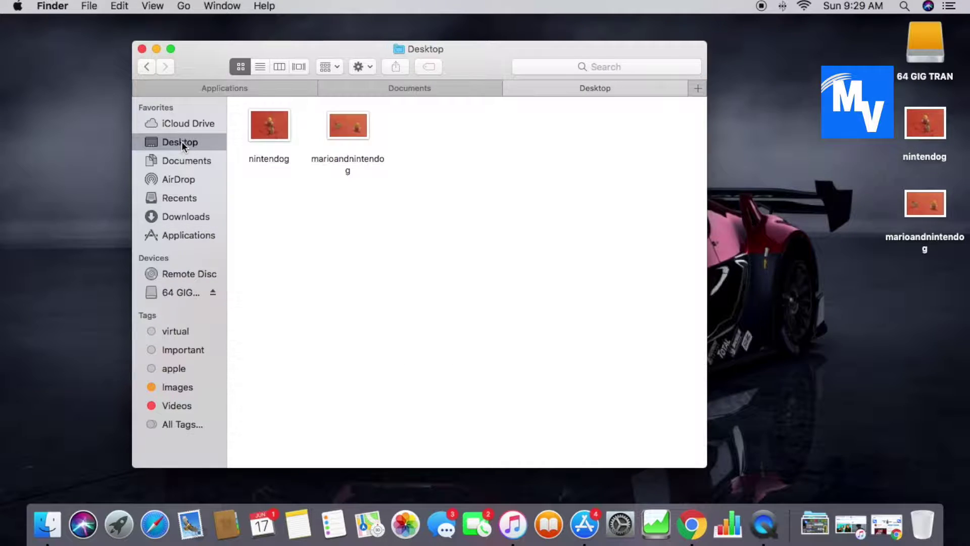
- Open a separate new Finder window showing Recents from the Dock icon menu
{"action": "right_click", "coordinate": [53, 527]}
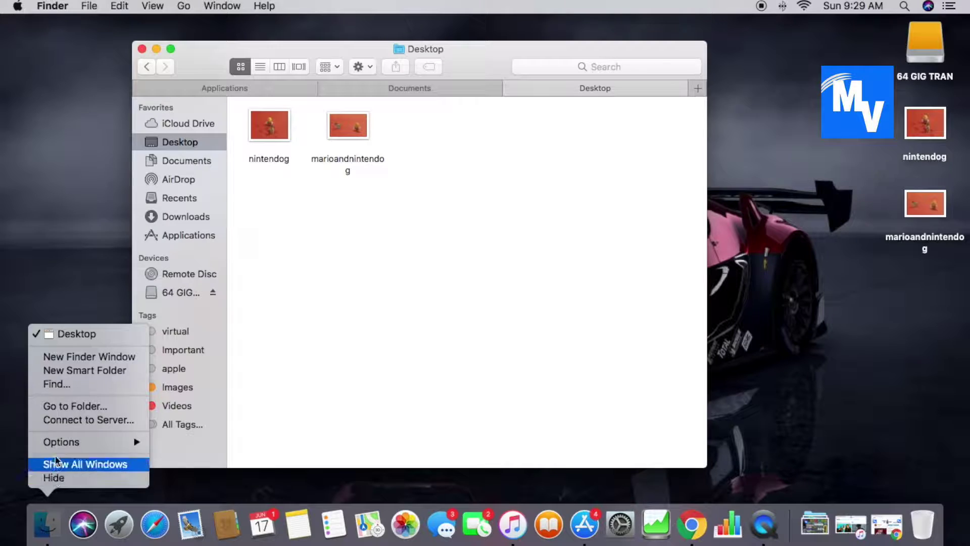
{"action": "left_click", "coordinate": [104, 358]}
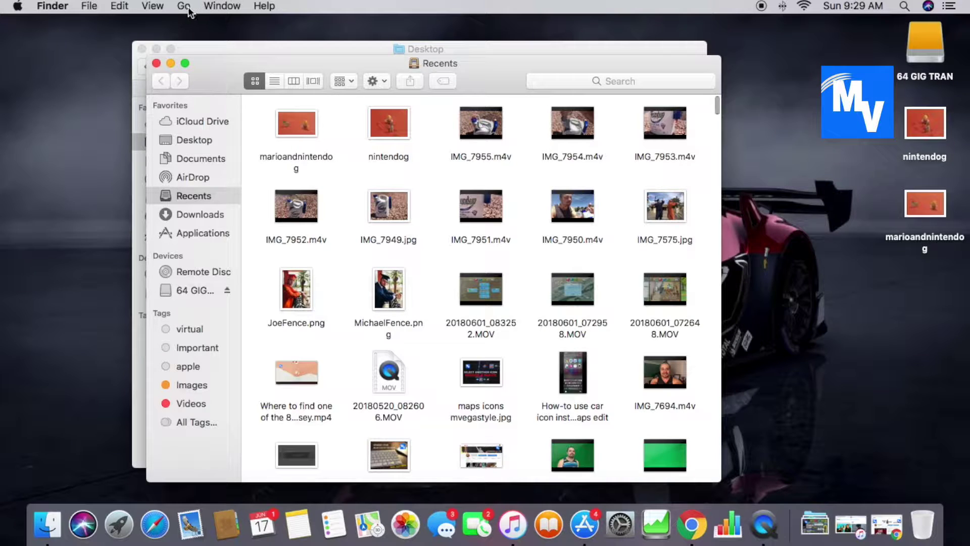
- Merge the Recents window in as a fourth tab and switch to it
{"action": "left_click", "coordinate": [217, 7]}
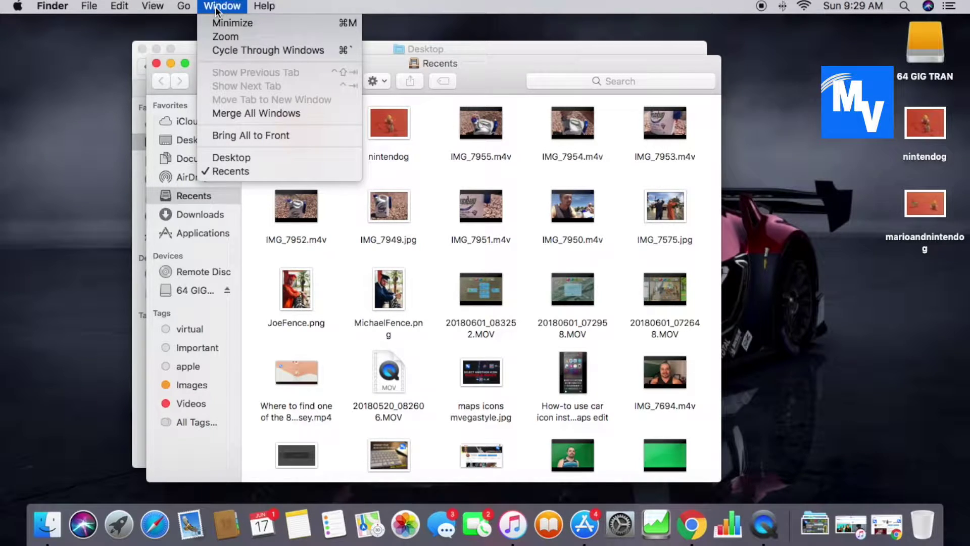
{"action": "left_click", "coordinate": [273, 112]}
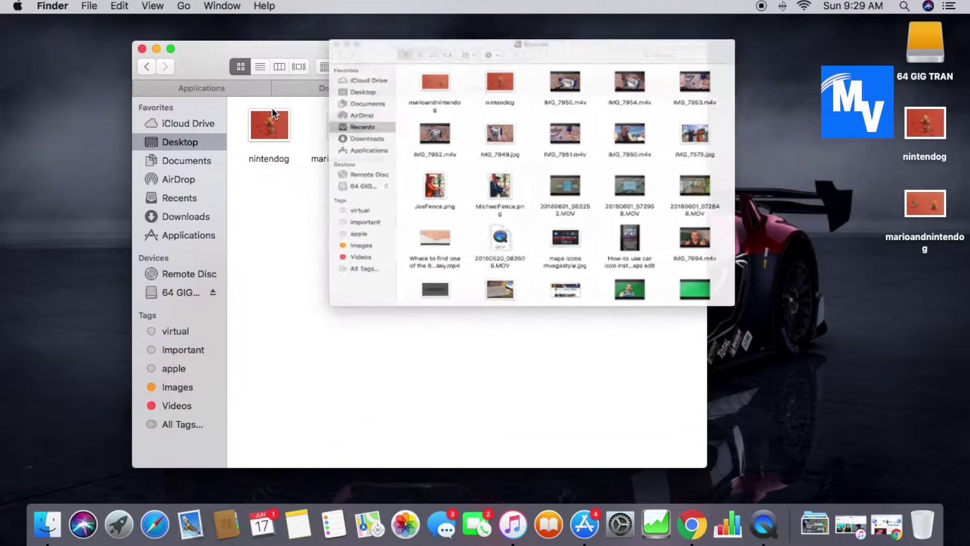
{"action": "left_click", "coordinate": [613, 92]}
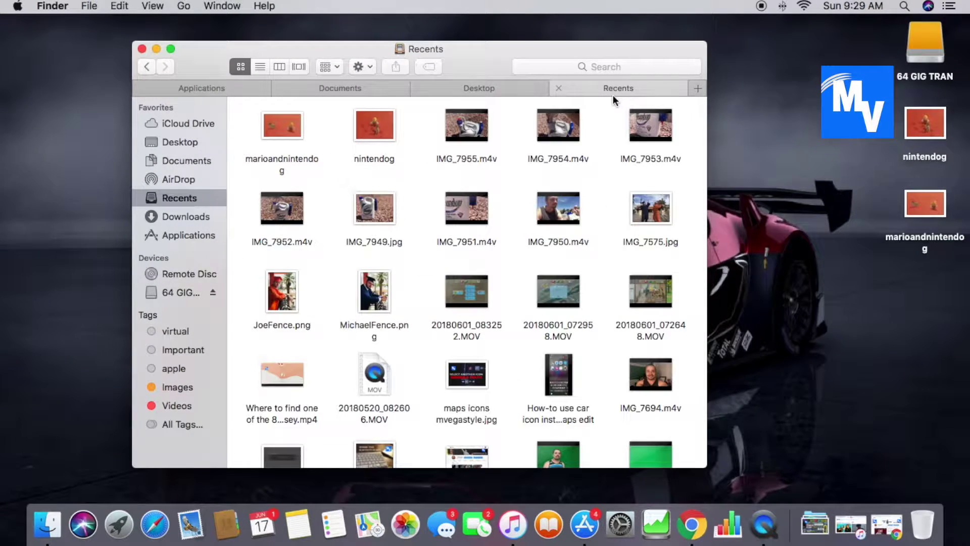